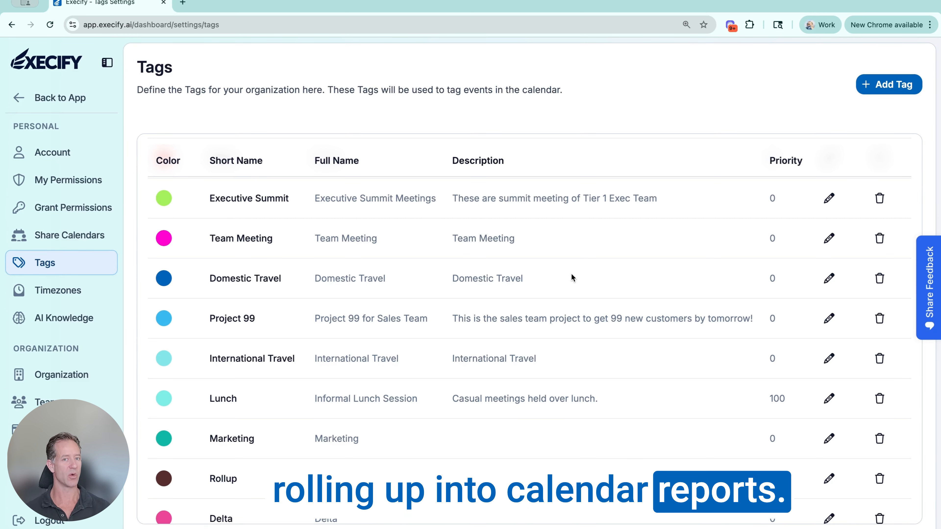
# - Leave the tag settings and open the list of AI Actions
pyautogui.click(18, 100)
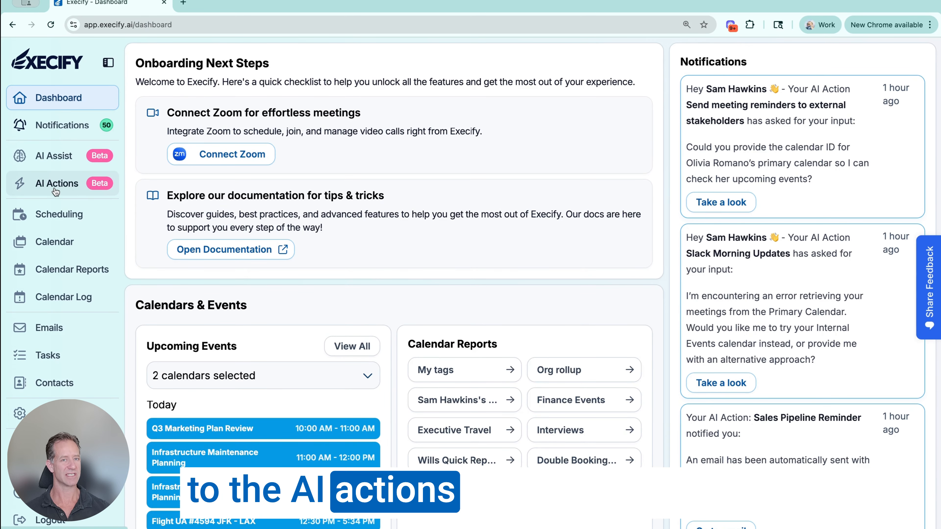
pyautogui.click(52, 190)
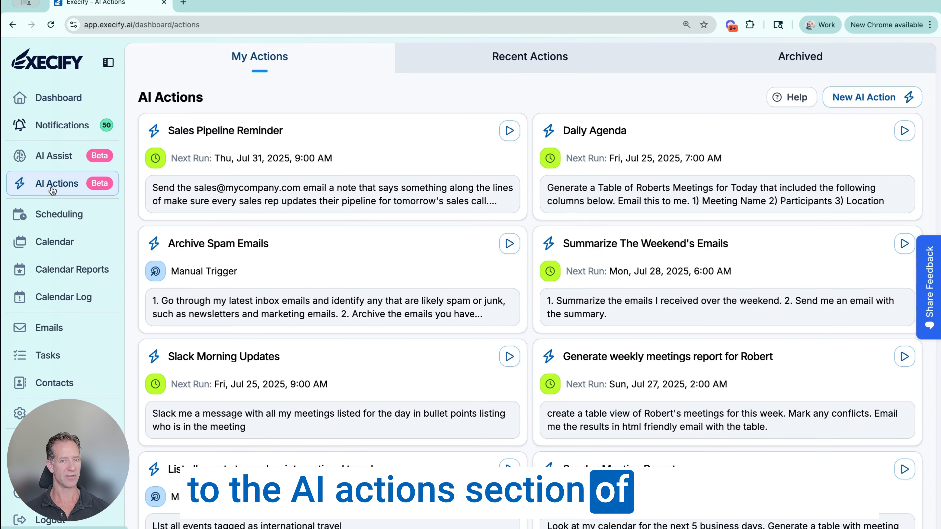
pyautogui.scroll(-3, 529, 273)
pyautogui.scroll(3, 529, 274)
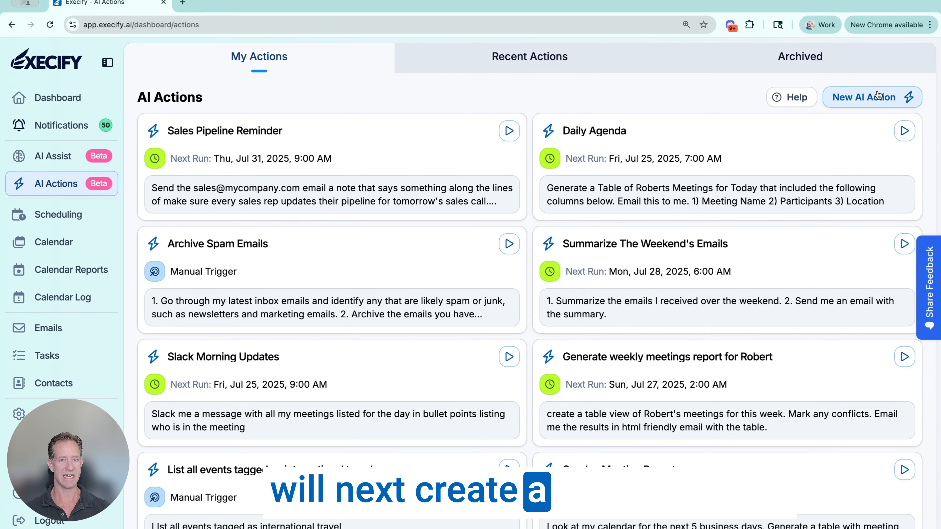
# - Start a new AI action from scratch with Calendar Updates as its trigger
pyautogui.click(868, 102)
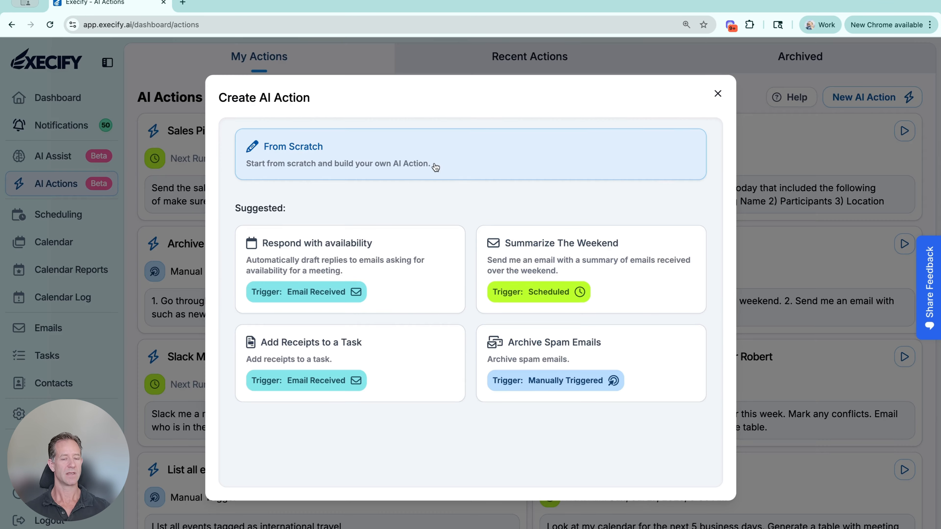
pyautogui.click(435, 166)
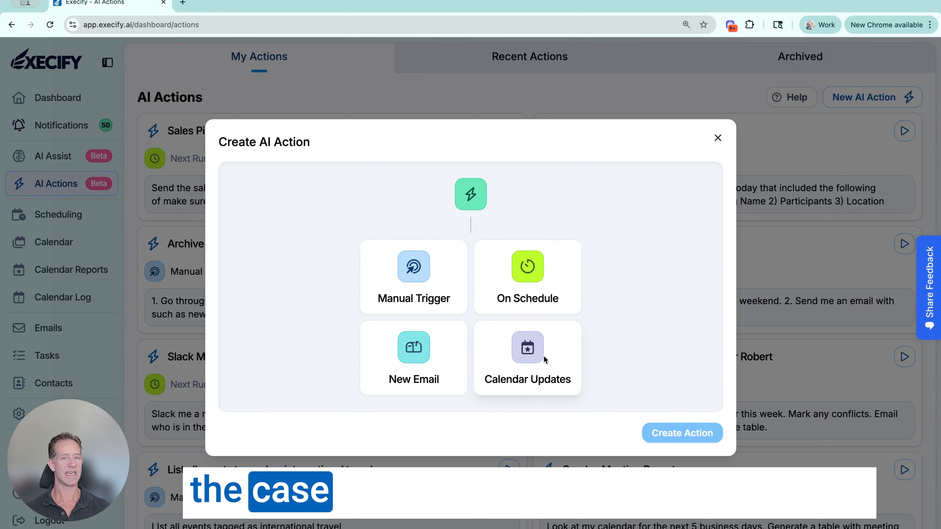
pyautogui.click(527, 356)
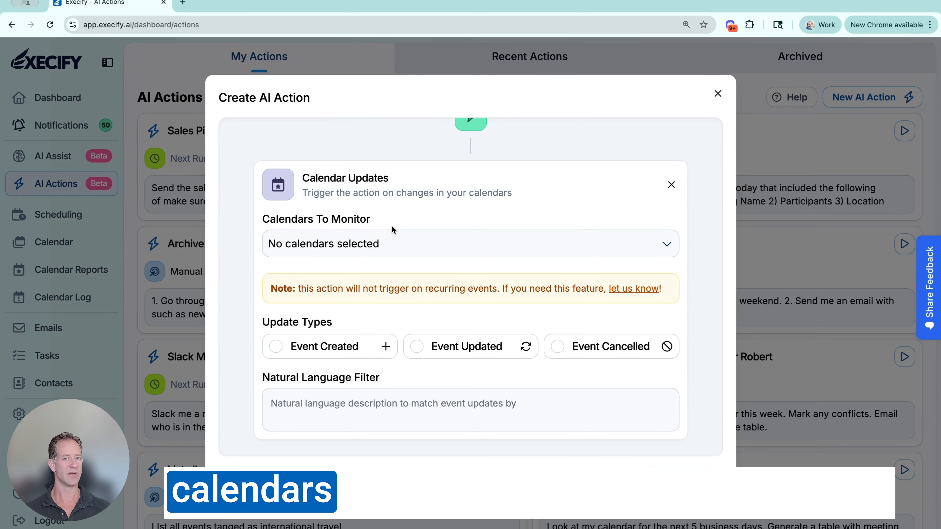
# - Select the primary e-mail calendars of all three listed users as the calendars to monitor
pyautogui.click(405, 244)
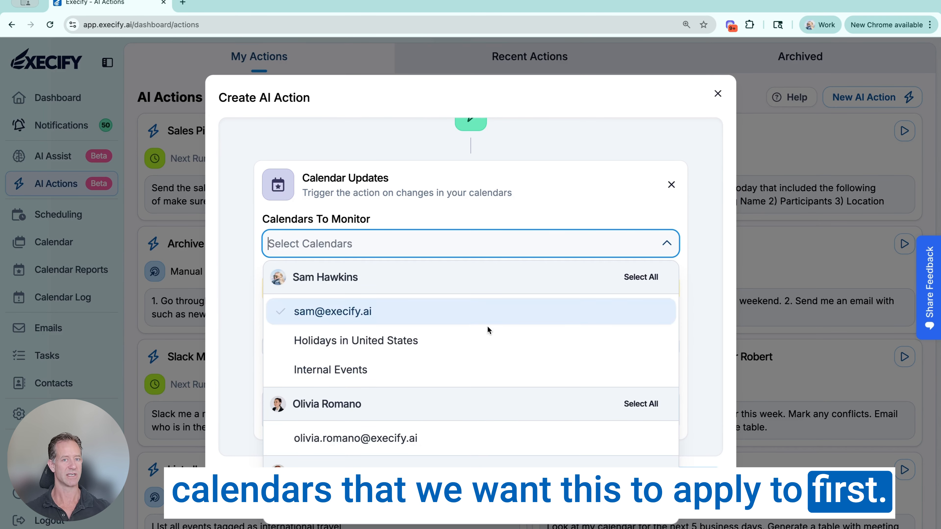
pyautogui.click(457, 314)
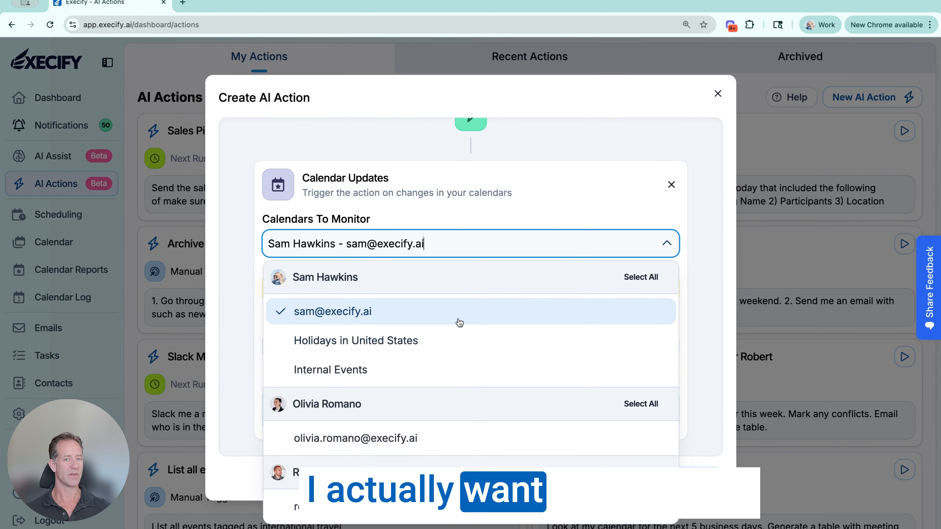
pyautogui.click(444, 436)
pyautogui.click(444, 506)
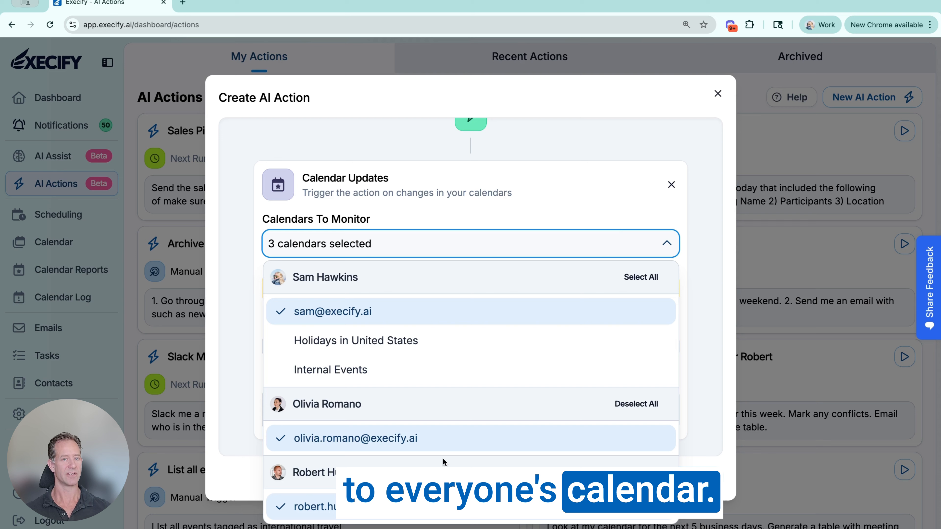
pyautogui.click(708, 269)
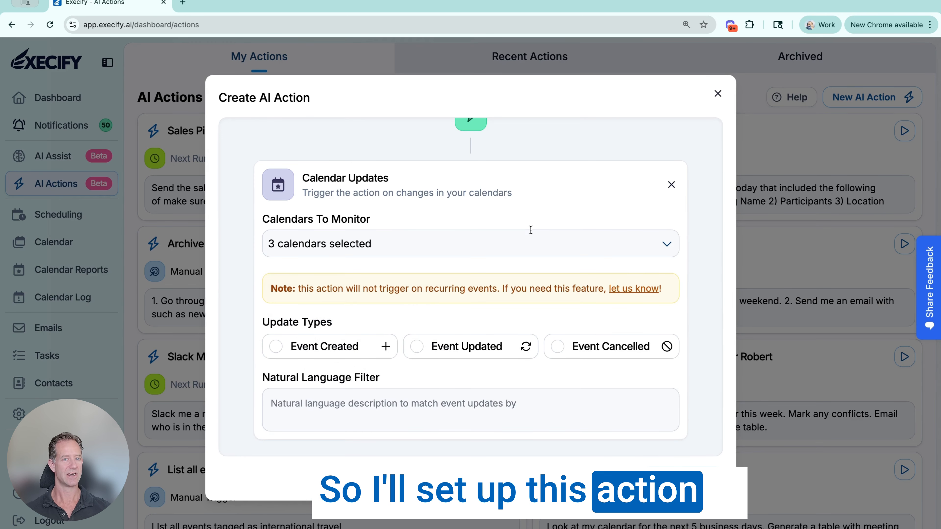
# - Enable the Event Created and Event Updated update types and add a Run AI Prompt block to the action
pyautogui.click(275, 348)
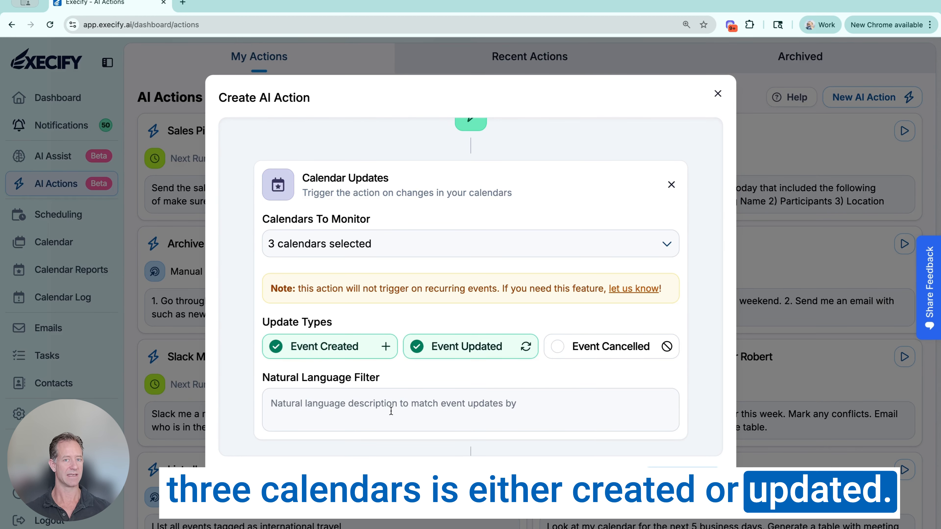
pyautogui.scroll(-3, 391, 411)
pyautogui.click(395, 298)
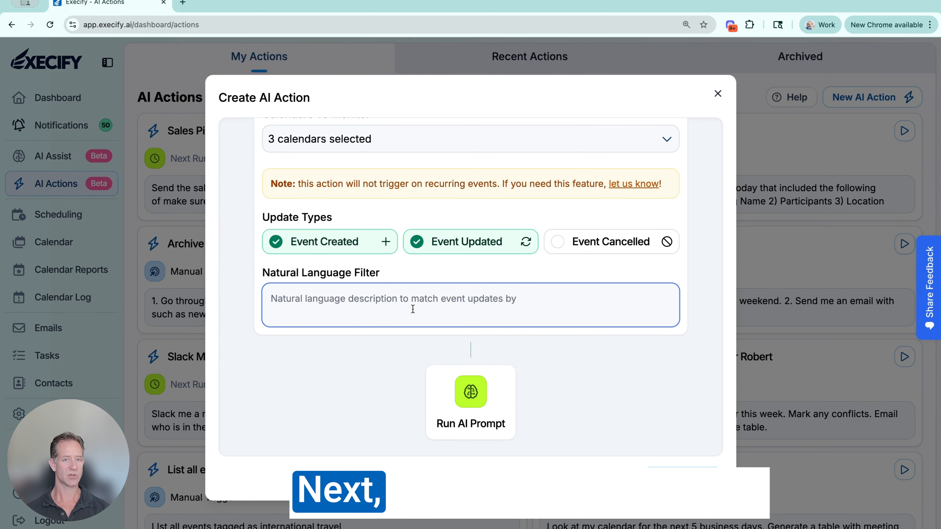
pyautogui.click(480, 400)
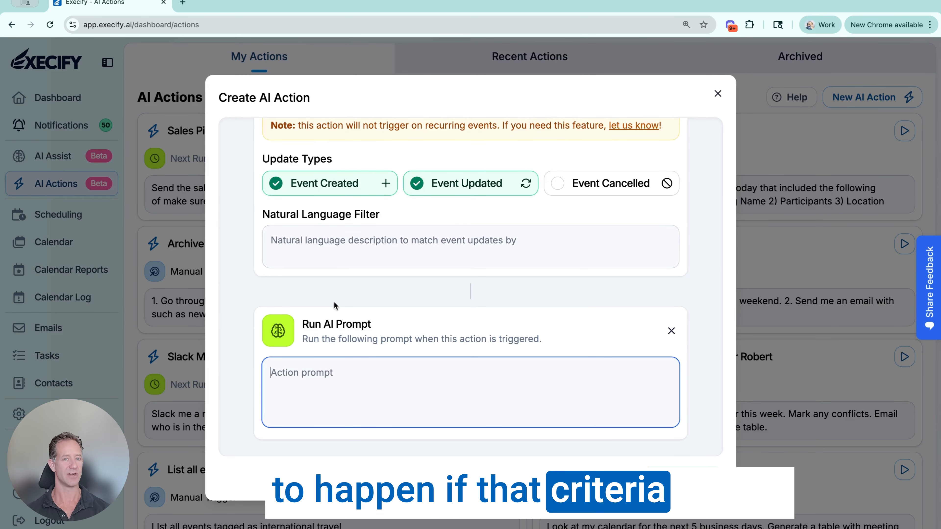
# - Set the natural language filter to "Any event that looks like a flight or hotel reservation in the united states."
pyautogui.click(301, 242)
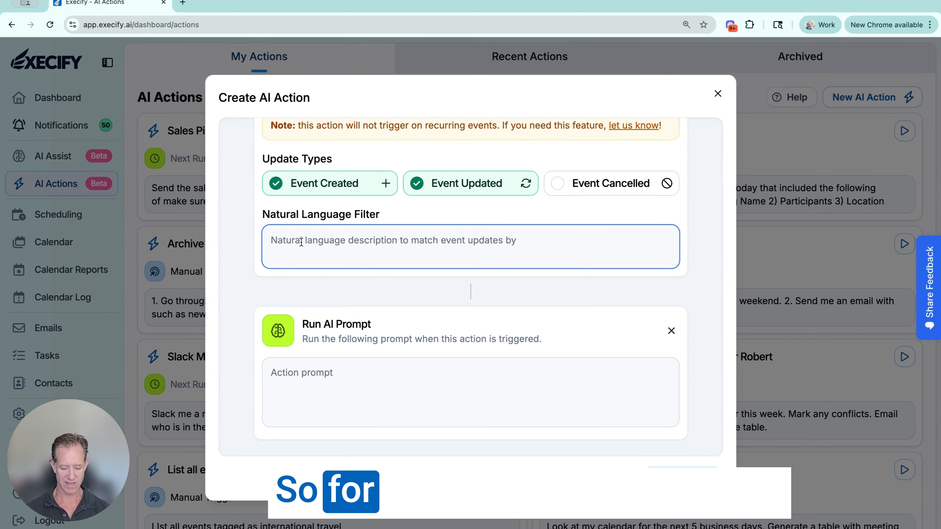
pyautogui.write('Any ')
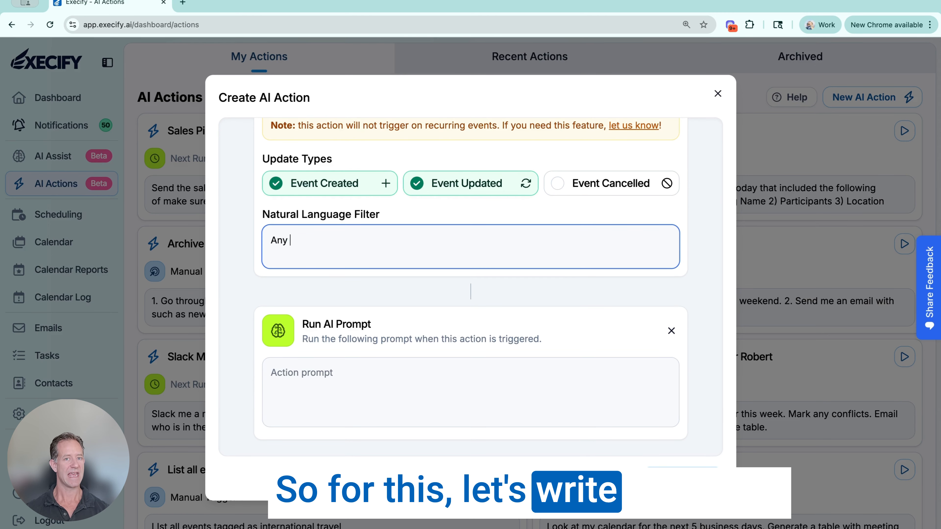
pyautogui.write('evetnnt that l')
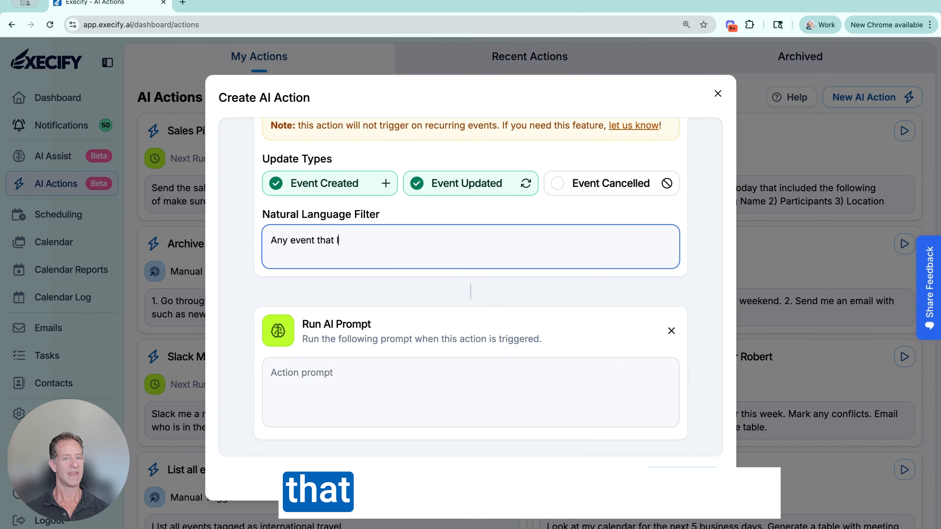
pyautogui.write('ooks like a fli')
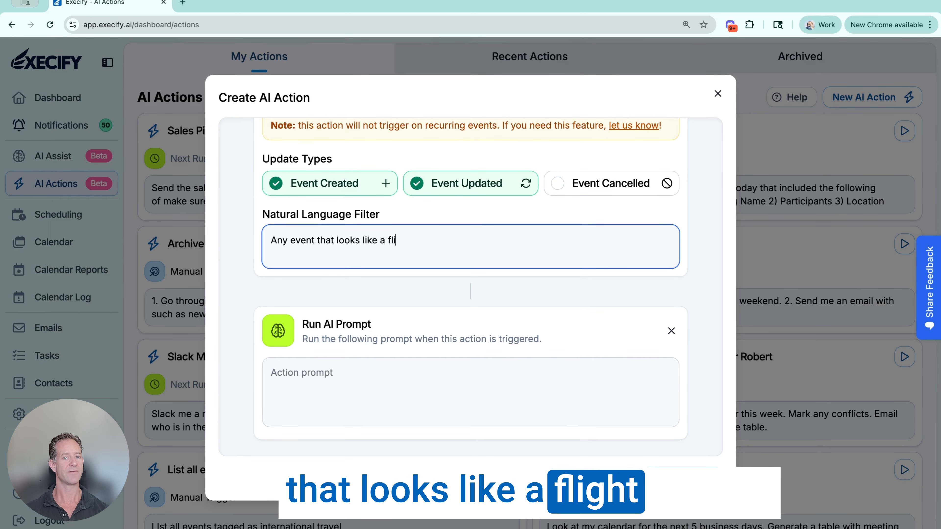
pyautogui.write('ght or hotel reserv')
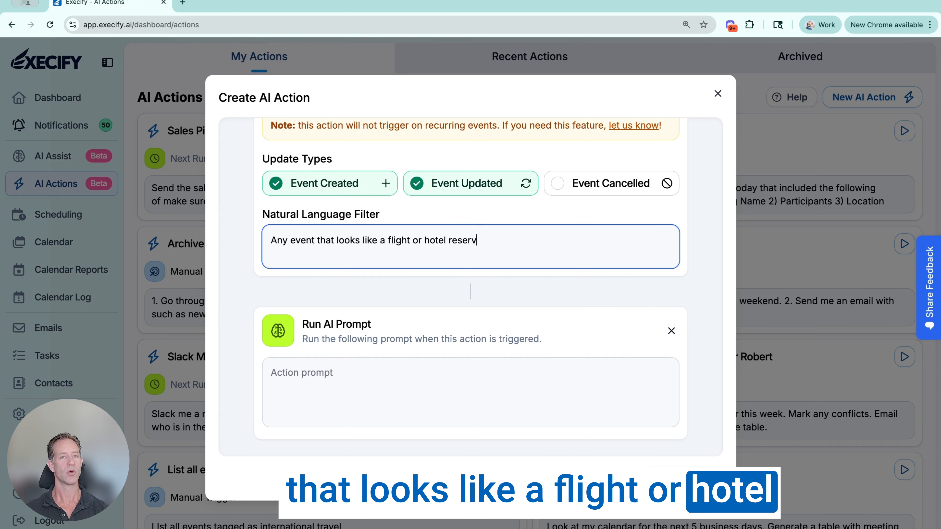
pyautogui.write('ation in the unit')
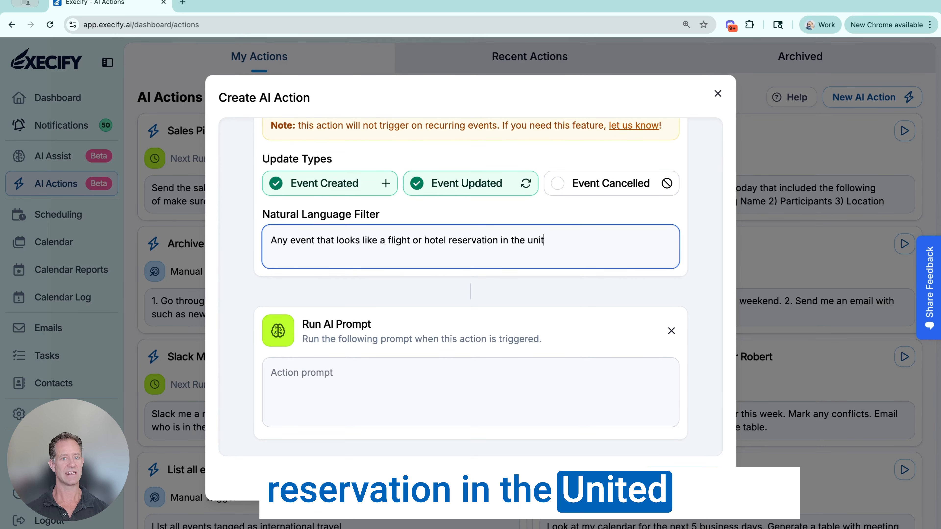
pyautogui.write('ed states.')
# - Enter the action prompt "Add the Domestic Travel tag to the event" and restrict the AI's permissions
pyautogui.click(366, 379)
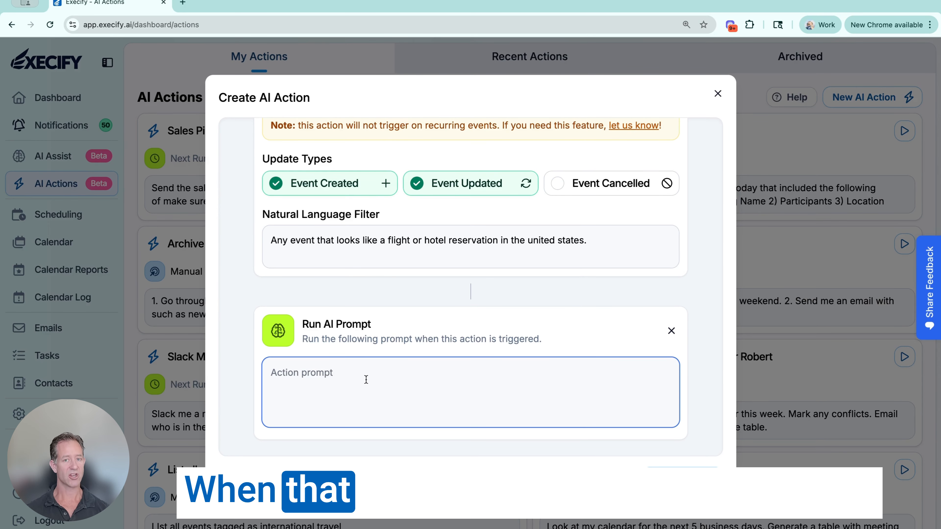
pyautogui.write('Add the ')
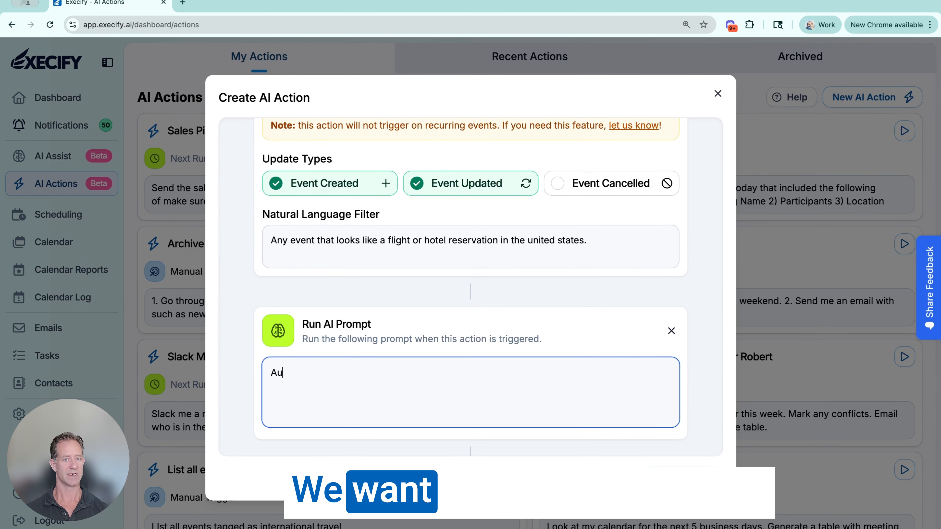
pyautogui.write('Domestic T')
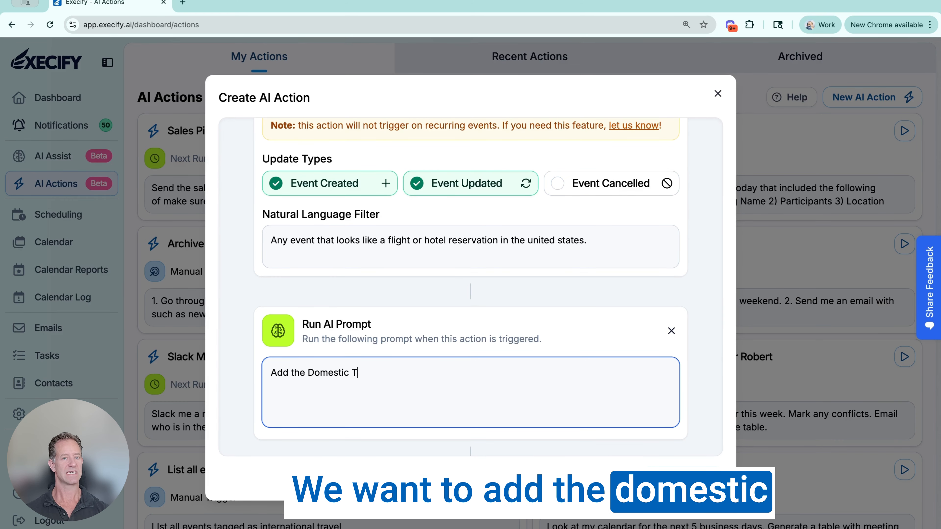
pyautogui.write('ravel tag to the event')
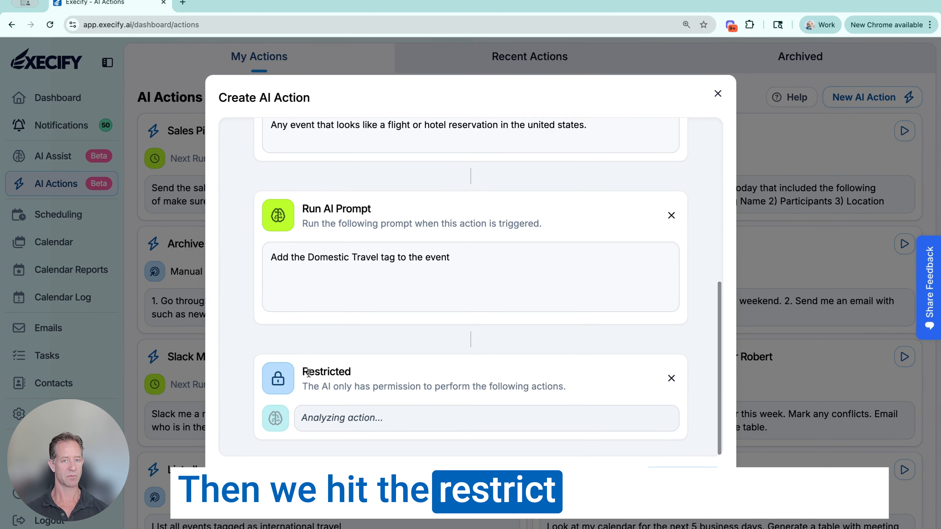
# - Review the tools enabled for the Meetings Assistant and create the action with its suggested name
pyautogui.scroll(-6, 309, 372)
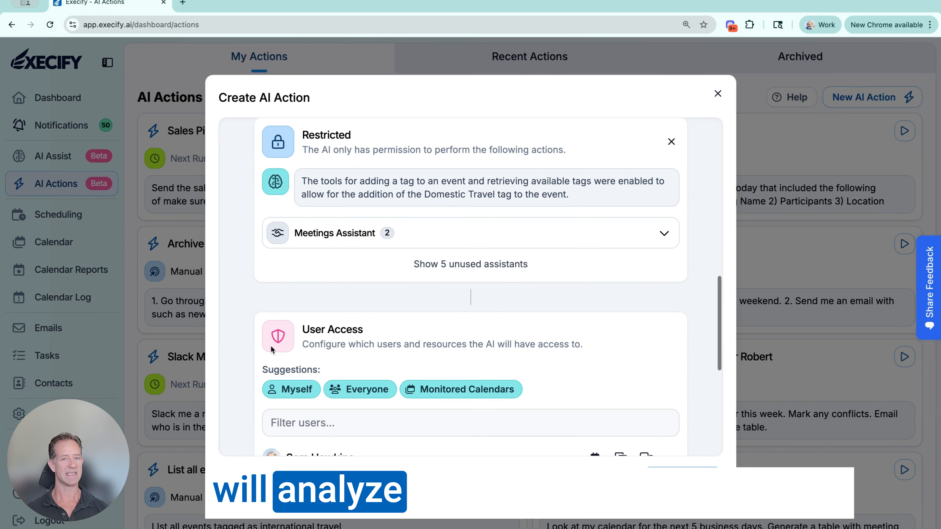
pyautogui.click(470, 239)
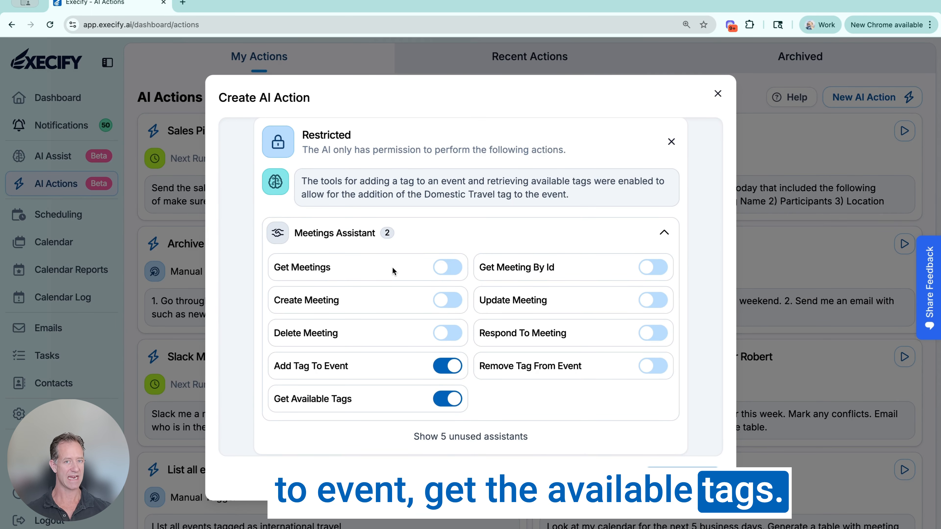
pyautogui.scroll(-4, 526, 392)
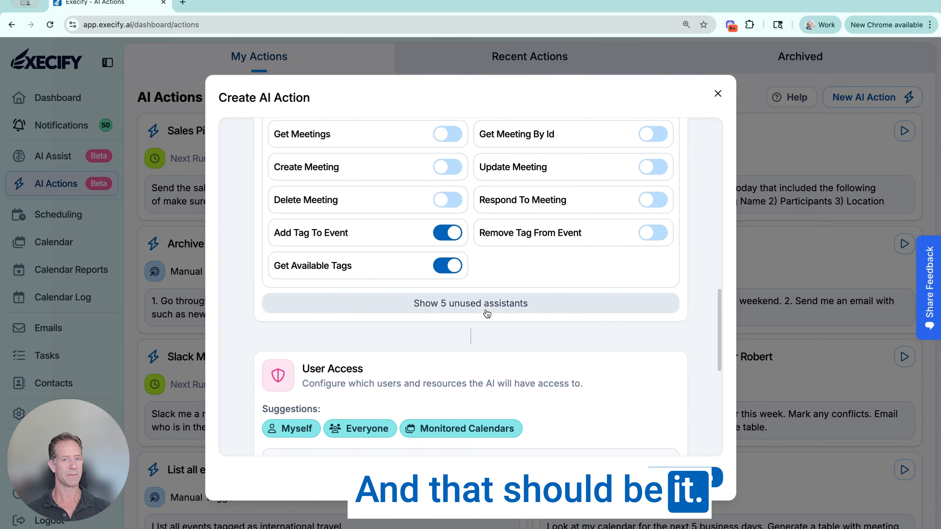
pyautogui.scroll(-10, 491, 326)
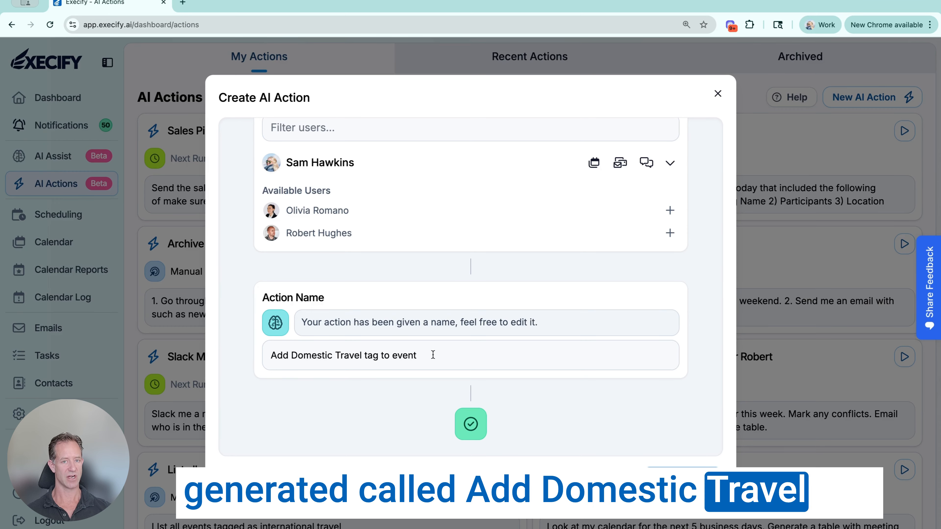
pyautogui.click(696, 478)
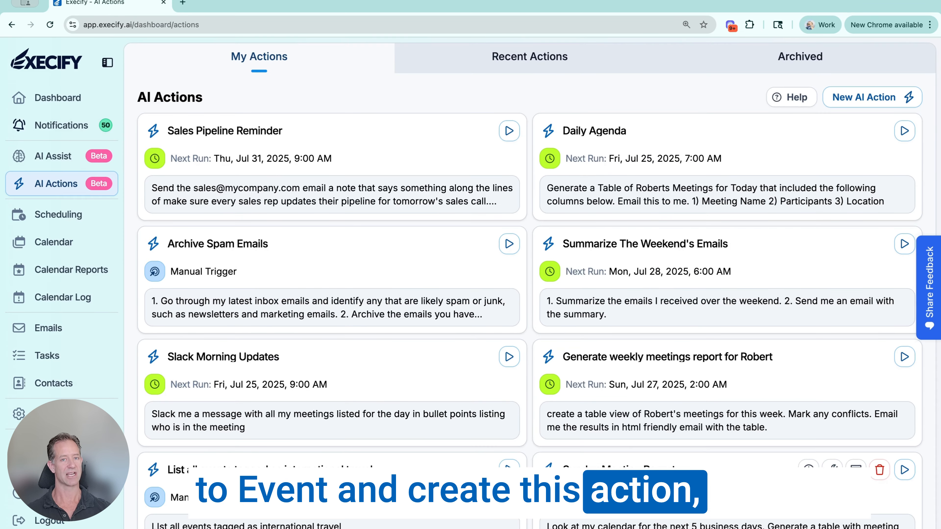
pyautogui.scroll(-4, 704, 455)
pyautogui.moveTo(694, 441)
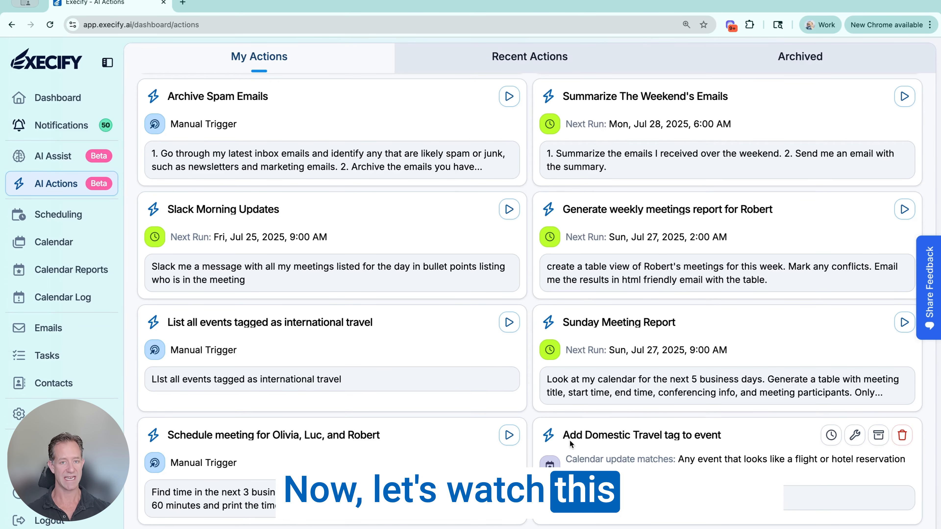
# - Add a new event to next week's calendar on Friday, August 1, from 9:00 AM to 12:30 PM
pyautogui.click(26, 241)
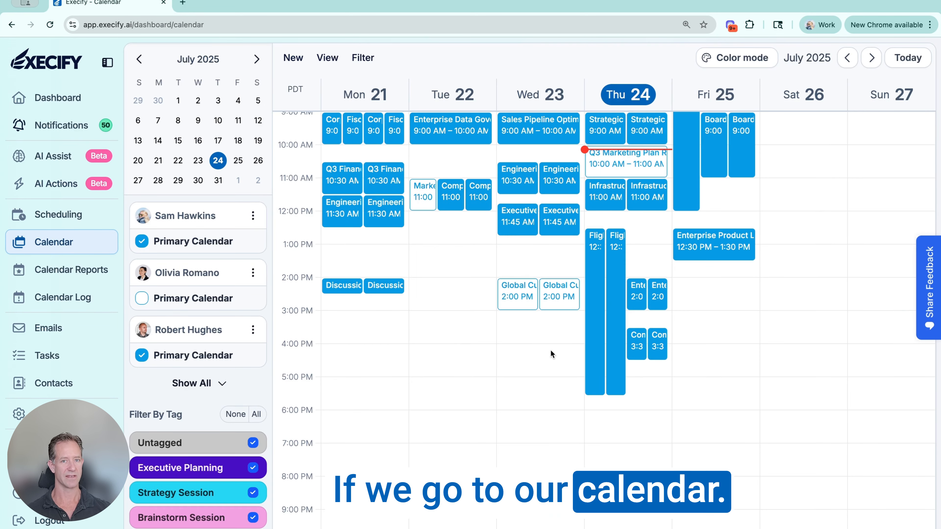
pyautogui.click(871, 57)
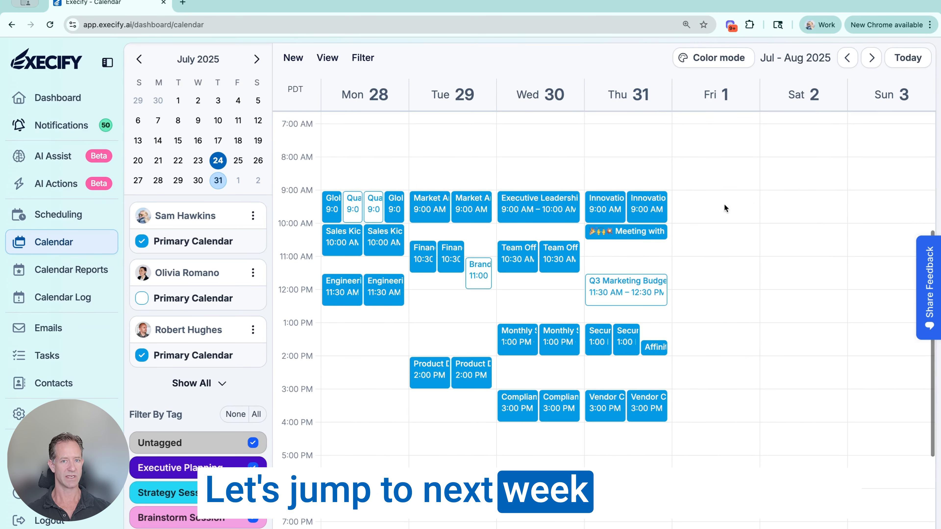
pyautogui.moveTo(699, 192); pyautogui.dragTo(703, 312)
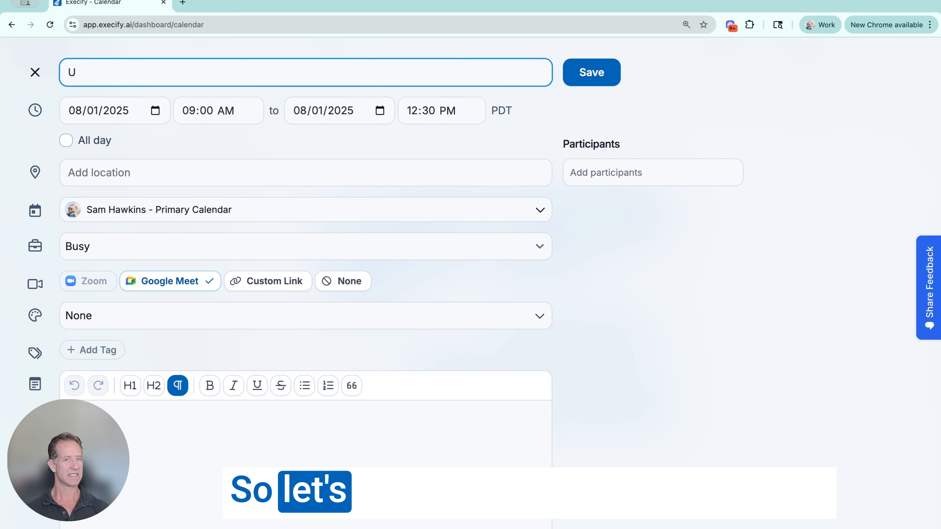
# - Title the event "UA #34875A JFK - LAX" and set its end time to 02:27 PM
pyautogui.write('A #34875A JFK - LAX')
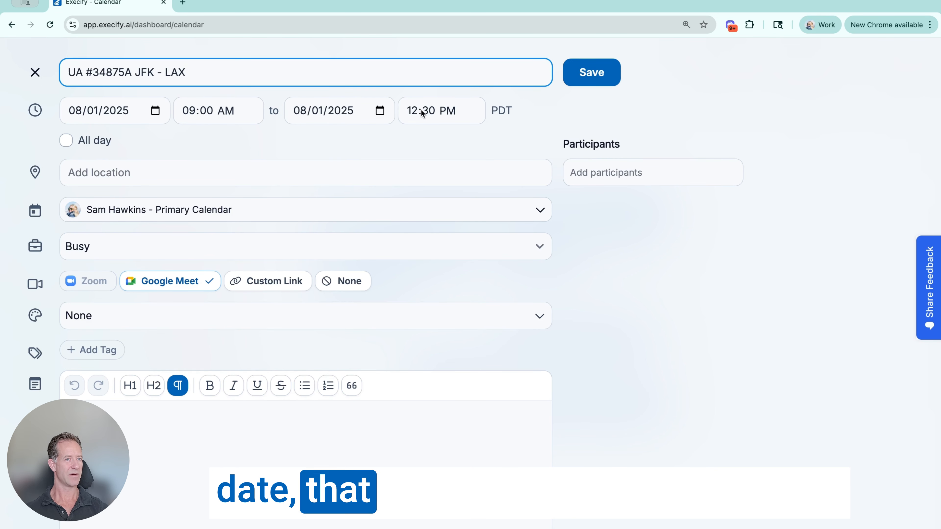
pyautogui.click(411, 112)
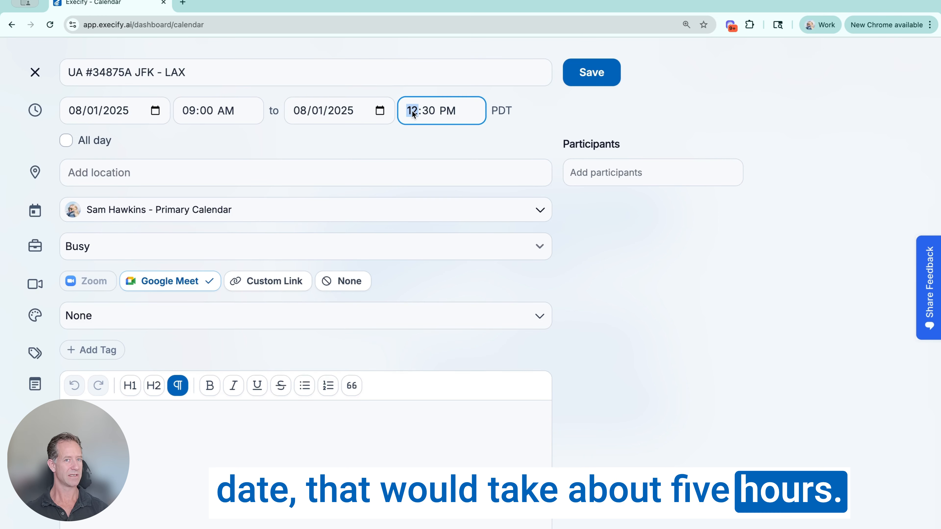
pyautogui.write('27')
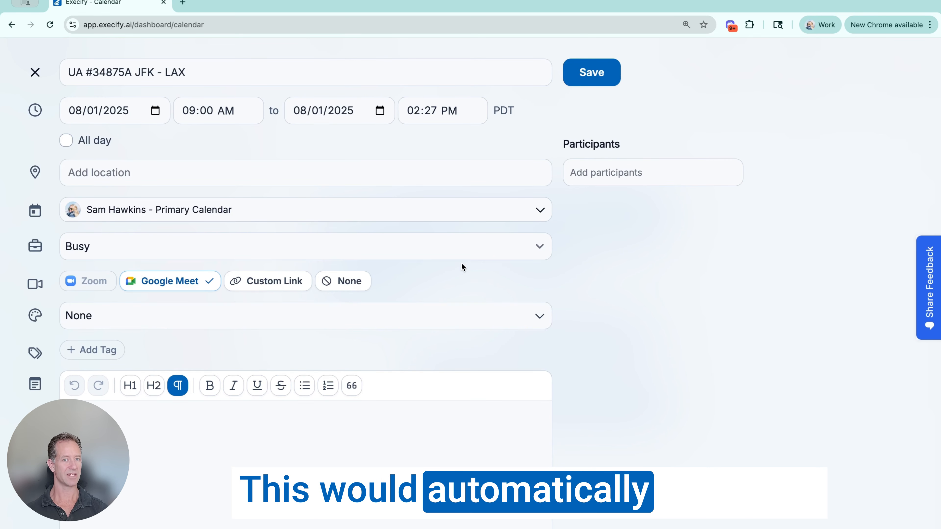
# - Save the flight event to the second listed user's primary calendar and display that calendar in the week view
pyautogui.click(597, 172)
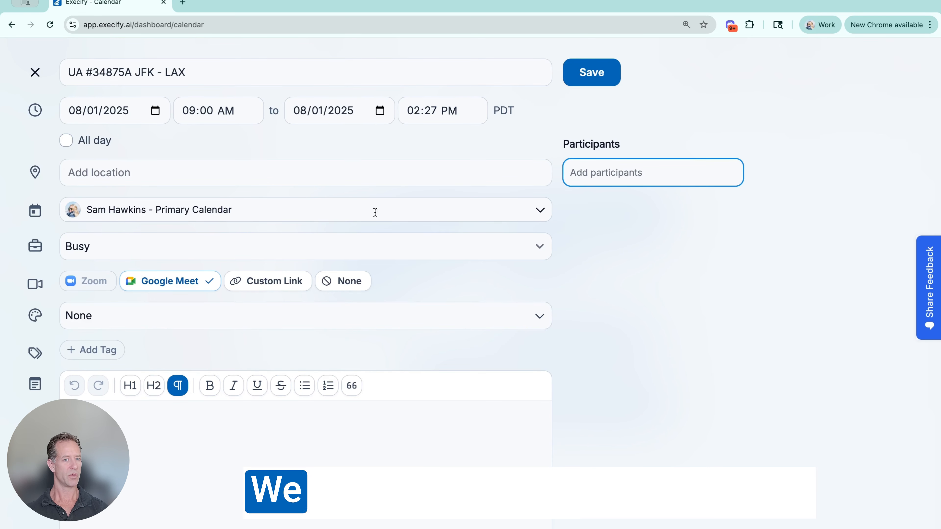
pyautogui.click(264, 206)
pyautogui.click(182, 362)
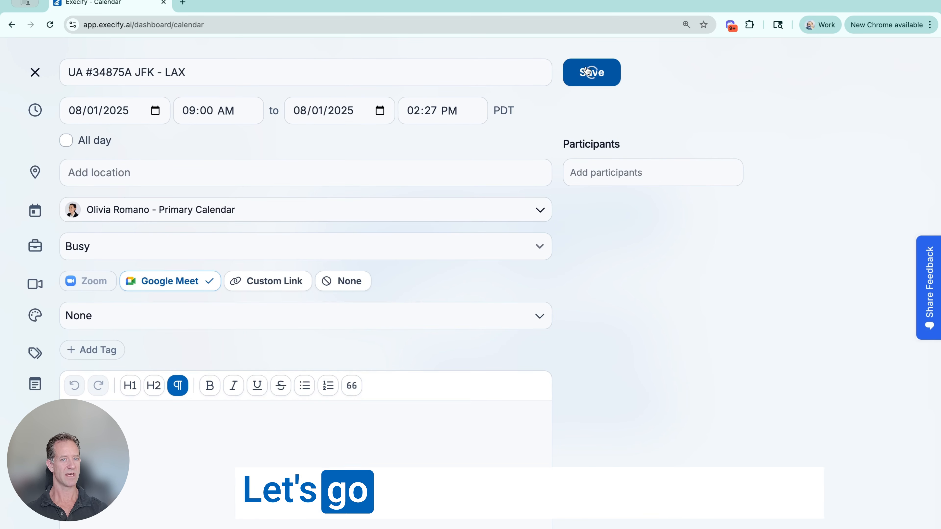
pyautogui.click(586, 70)
pyautogui.click(141, 298)
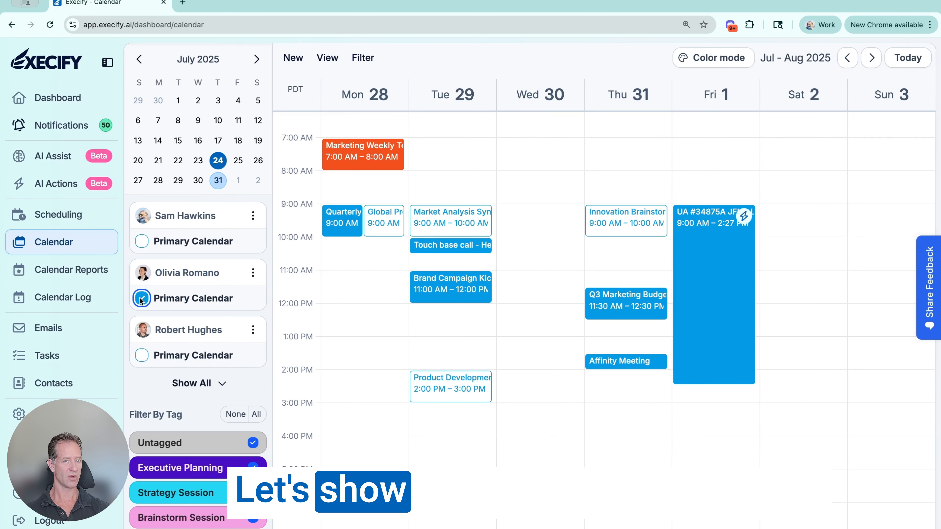
pyautogui.moveTo(748, 222)
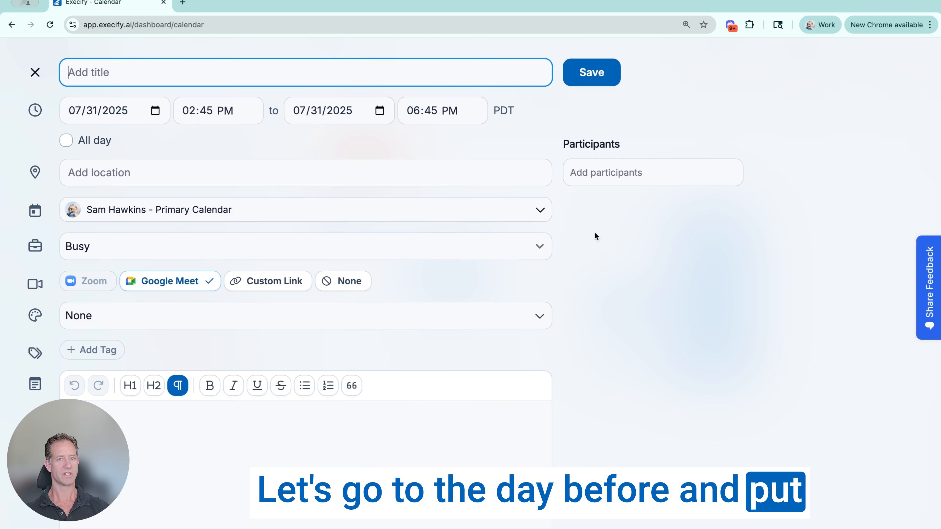
# - Create an all-day event on Thursday, July 31, titled "Hilton Honors Reservation" followed by the reservation number and "Manhattan Union Square"
pyautogui.click(613, 402)
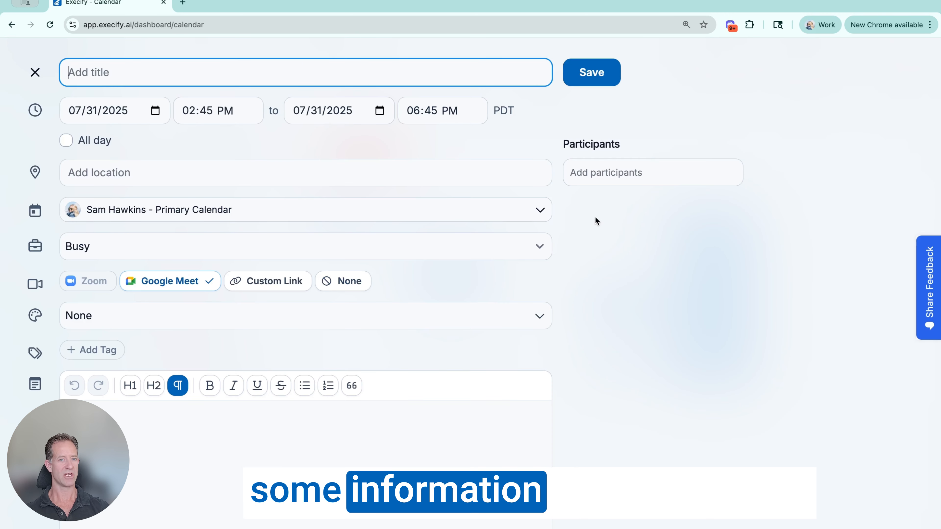
pyautogui.click(69, 141)
pyautogui.click(82, 83)
pyautogui.write('Hilton ')
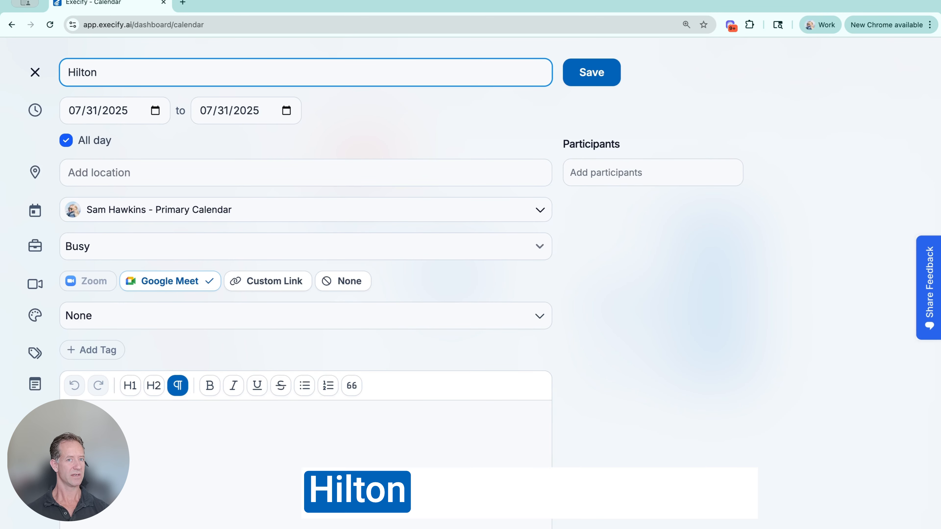
pyautogui.write('Honors Reservation')
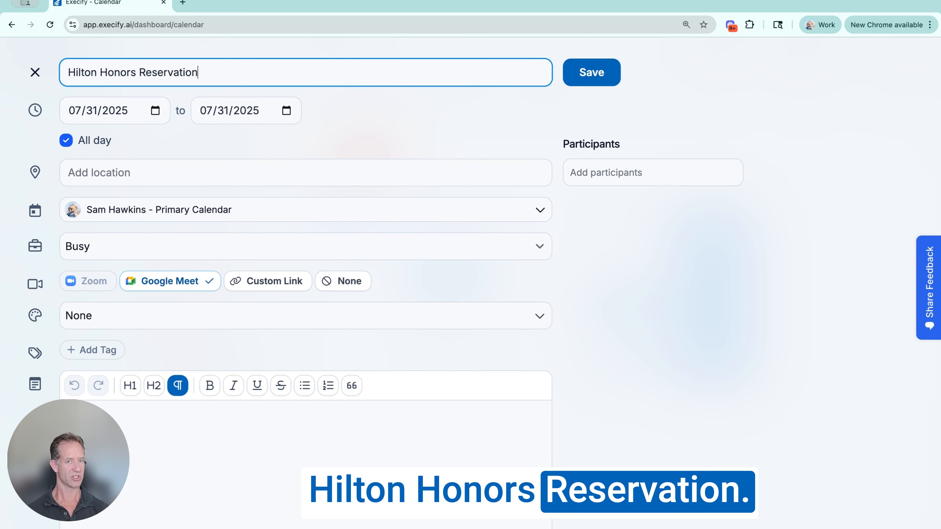
pyautogui.write(' #4464K Manhattan')
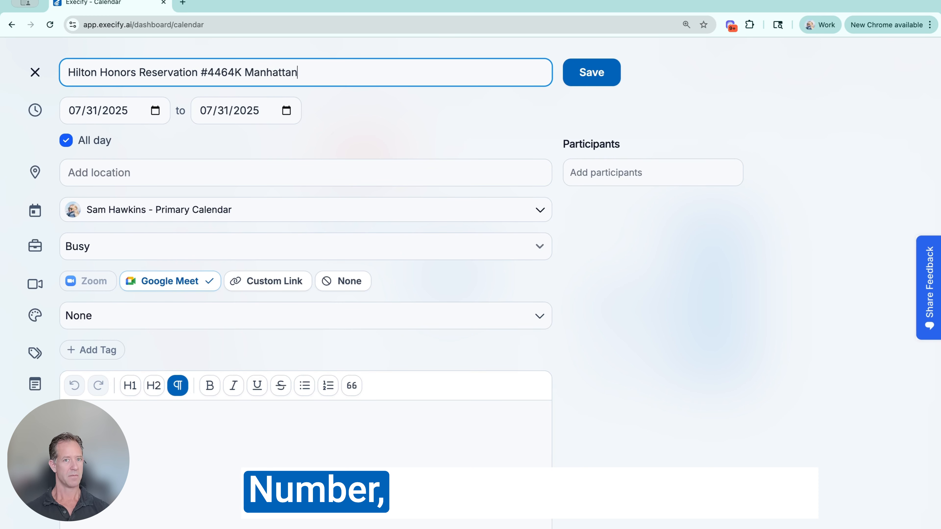
pyautogui.write(' Union Square')
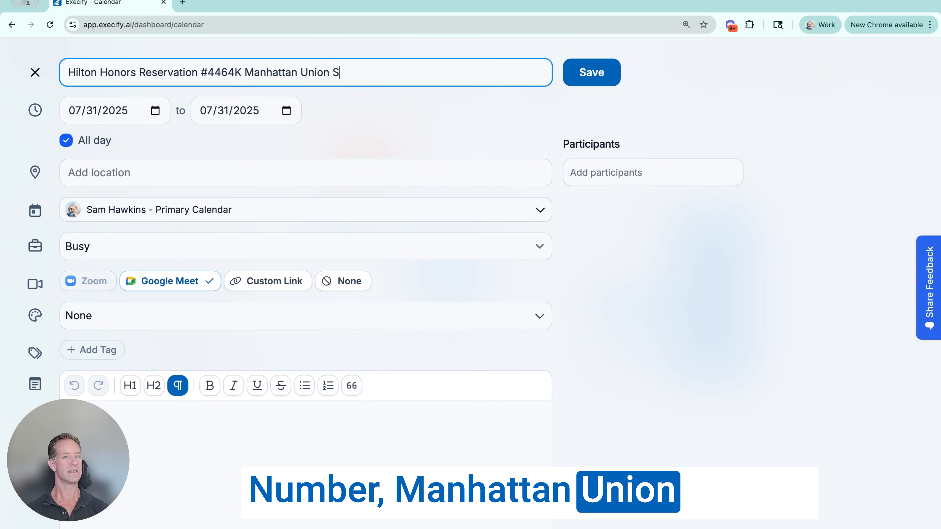
# - Assign the hotel event to the second listed user's primary calendar, with the location "New York Union Sq.", and save it
pyautogui.click(228, 210)
pyautogui.click(163, 371)
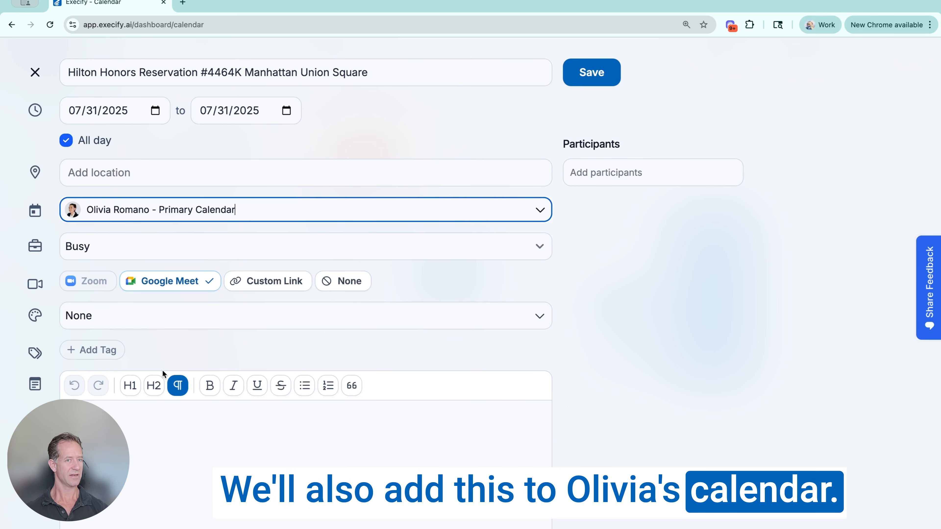
pyautogui.click(405, 174)
pyautogui.write('New York Union Sq.')
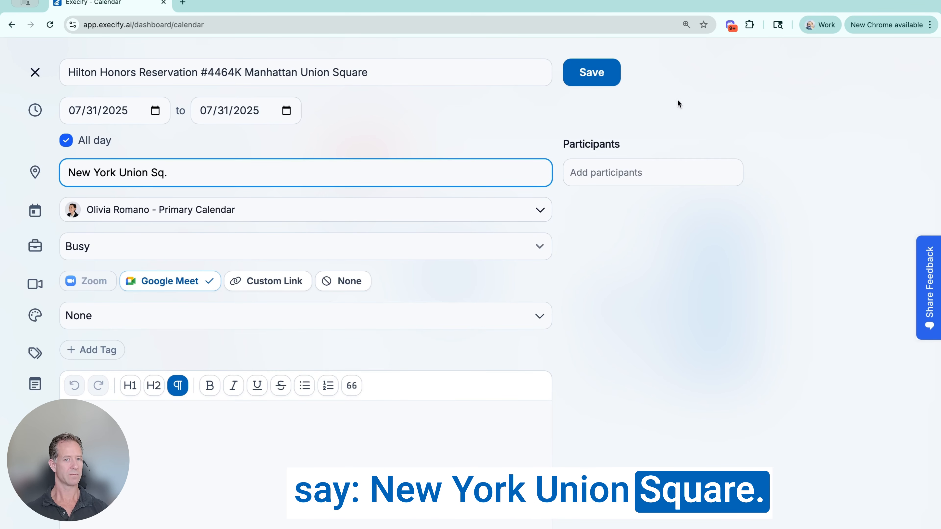
pyautogui.click(591, 72)
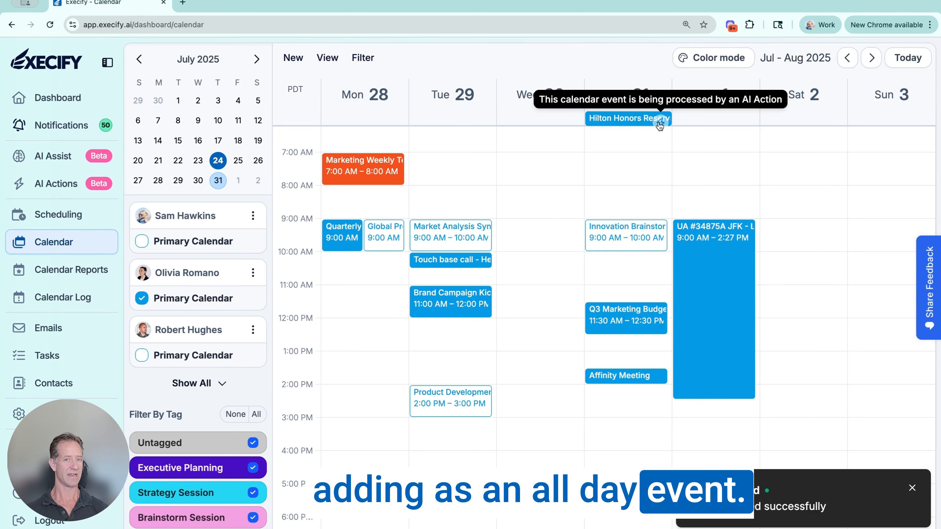
# - Check which tags are applied to the Friday JFK - LAX flight event, closing its details when done
pyautogui.click(730, 265)
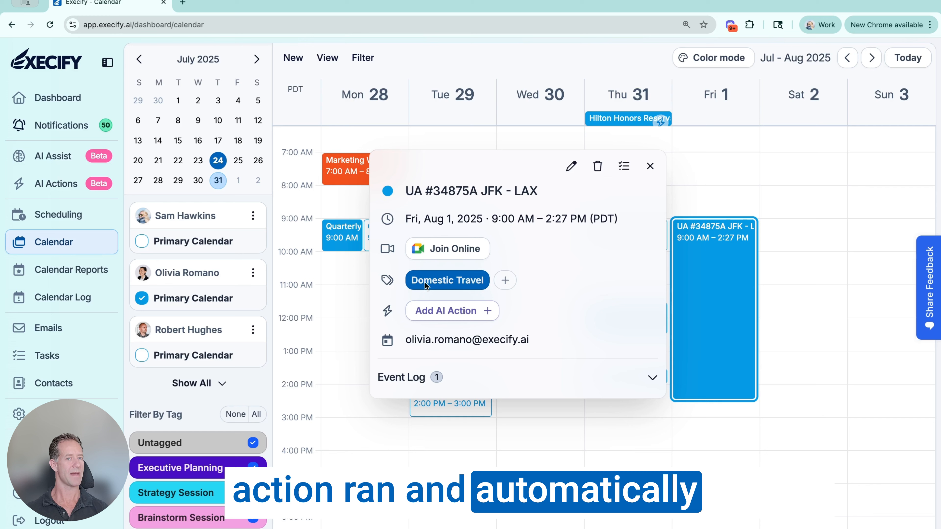
pyautogui.click(650, 166)
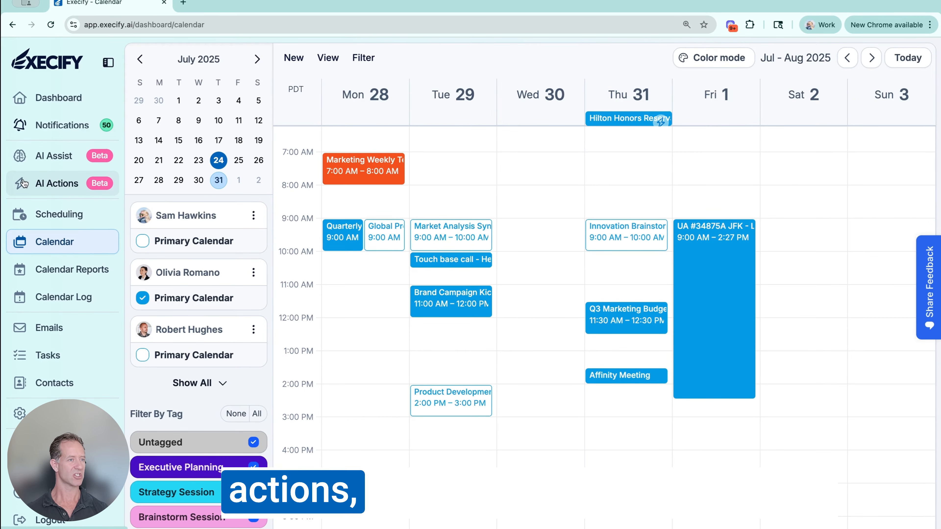
# - Open the 10:08 AM run of the "Add Domestic Travel tag to event" action and examine both of its Add Tag To Event calls
pyautogui.click(40, 184)
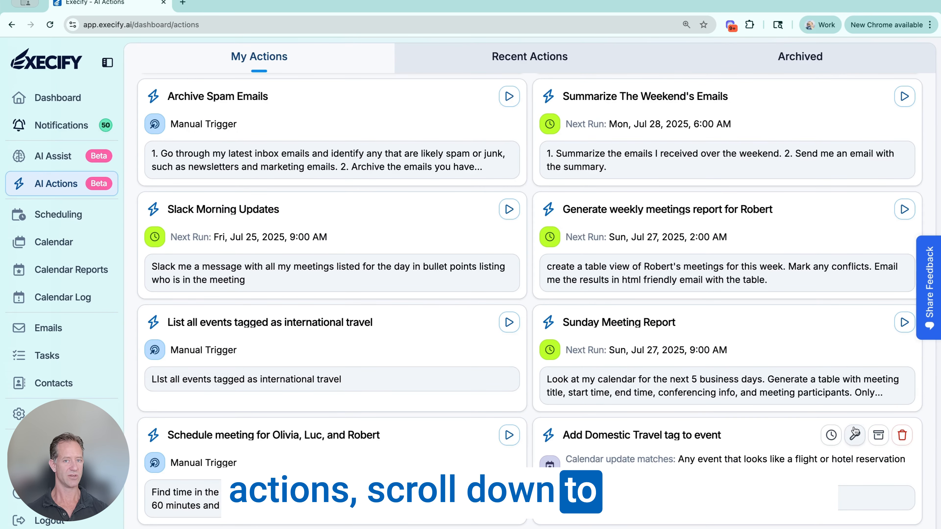
pyautogui.click(831, 435)
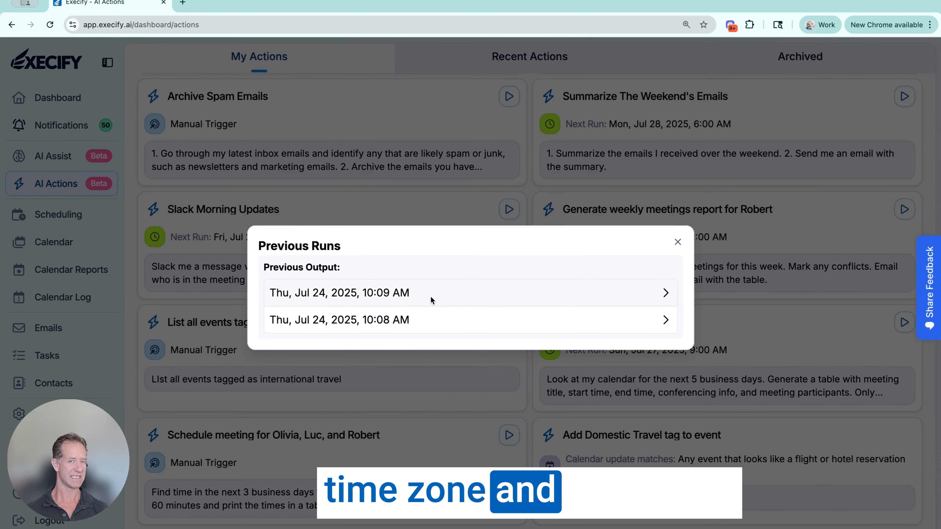
pyautogui.click(615, 327)
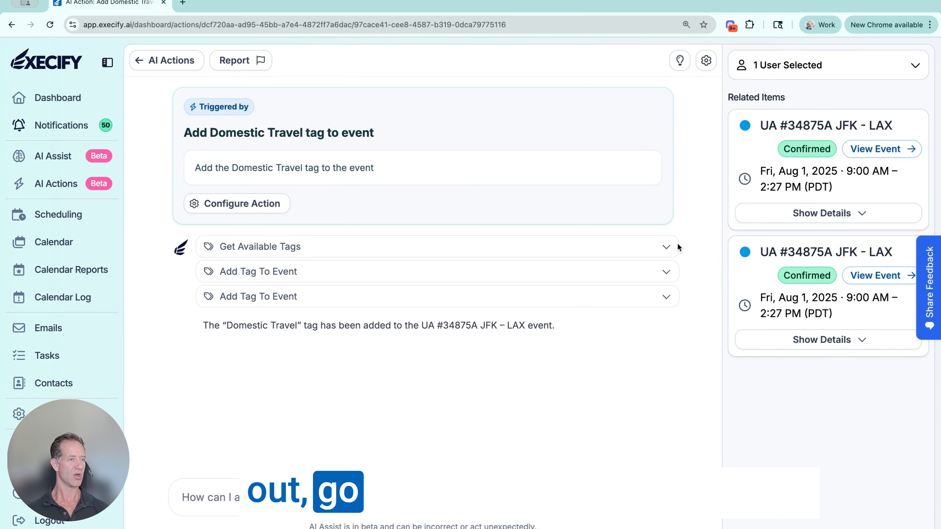
pyautogui.click(665, 296)
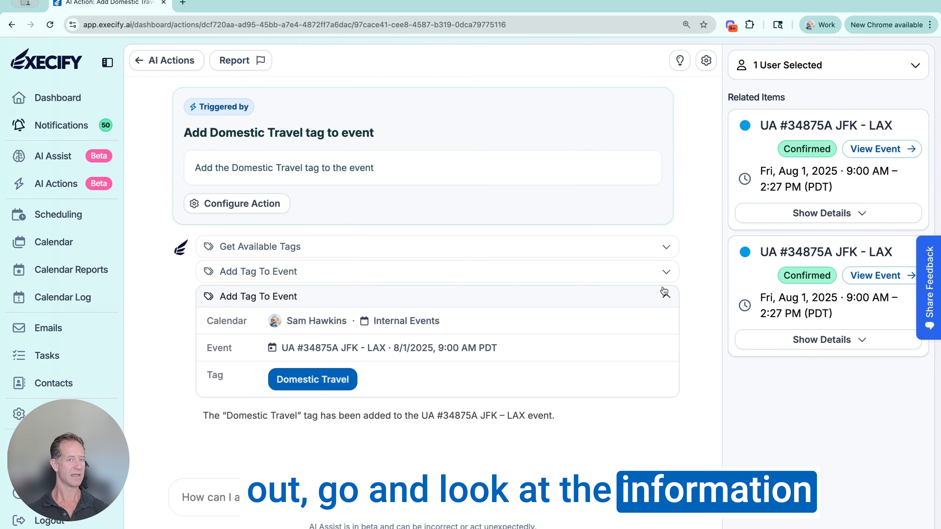
pyautogui.click(666, 272)
pyautogui.scroll(-2, 365, 369)
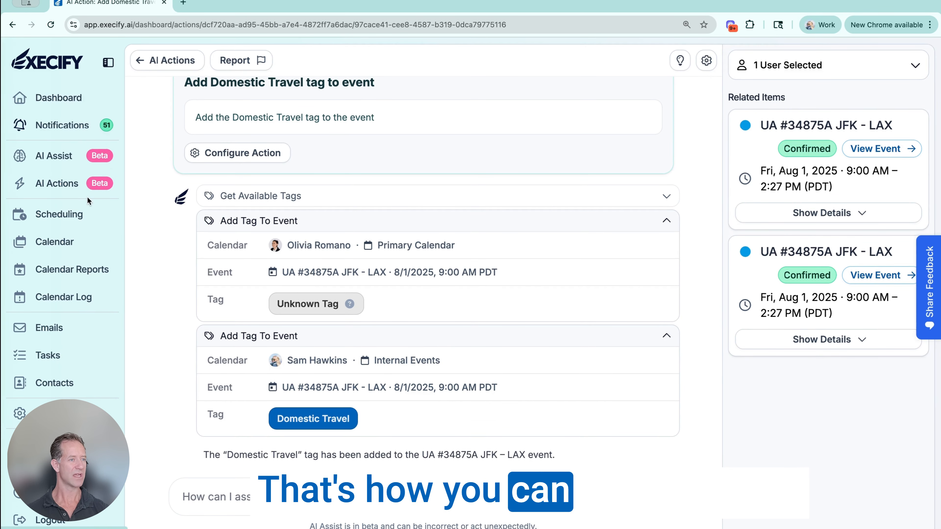
# - Return to the calendar and open the Share Feedback options
pyautogui.click(93, 243)
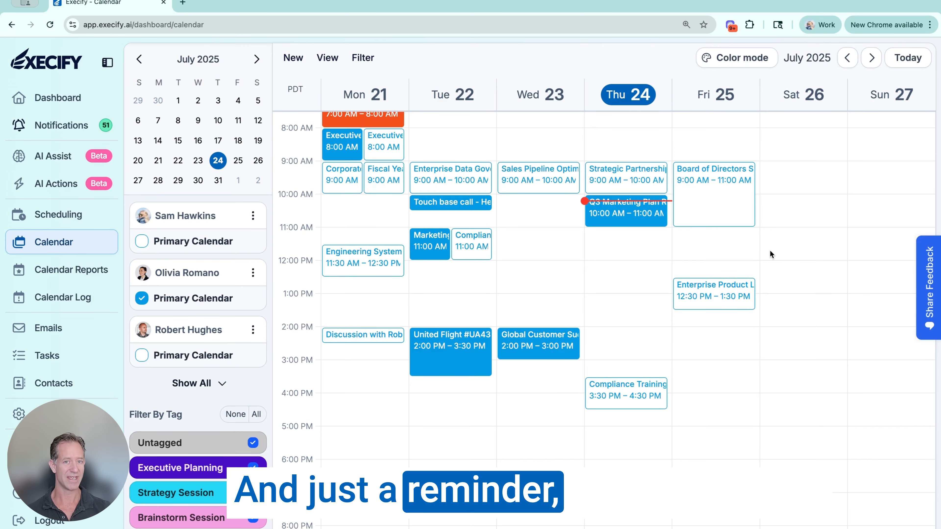
pyautogui.click(930, 292)
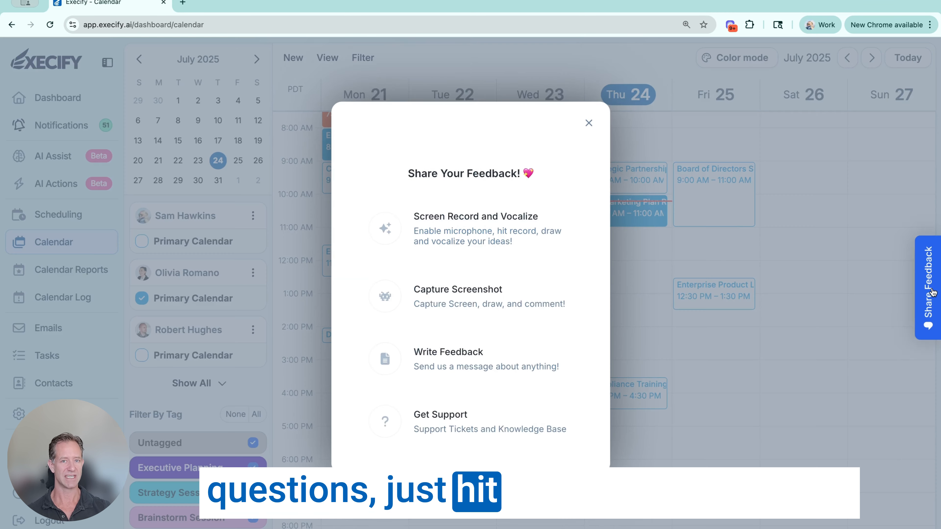